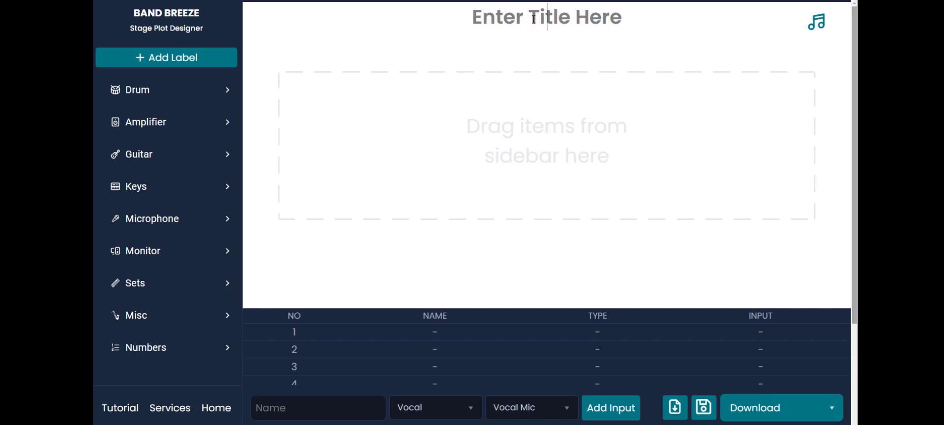
Step: Title the stage plot "My Cool Band"
type("M")
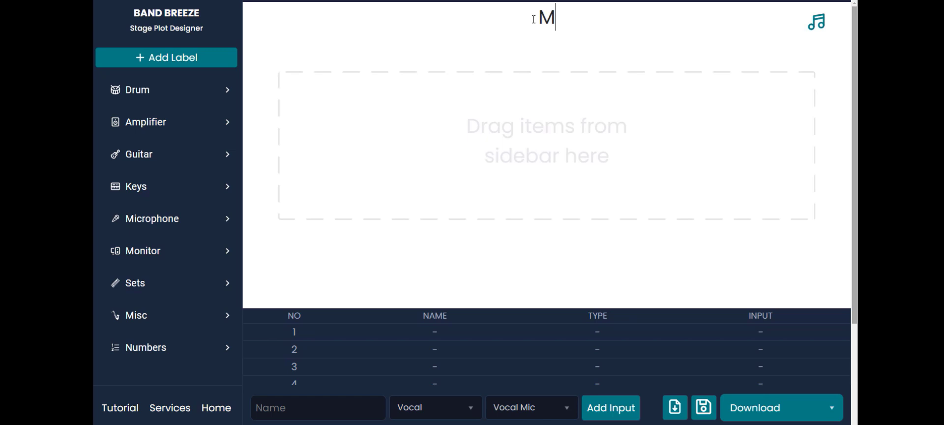
type("y Cool Band")
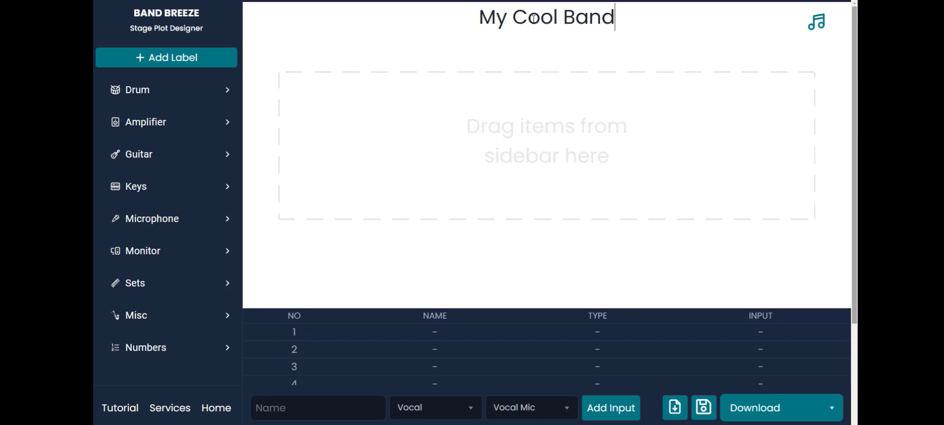
left_click(224, 91)
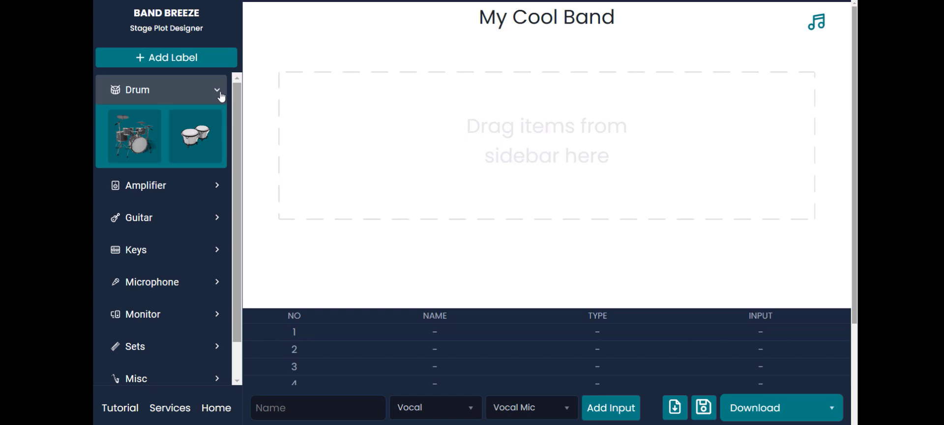
left_click(216, 92)
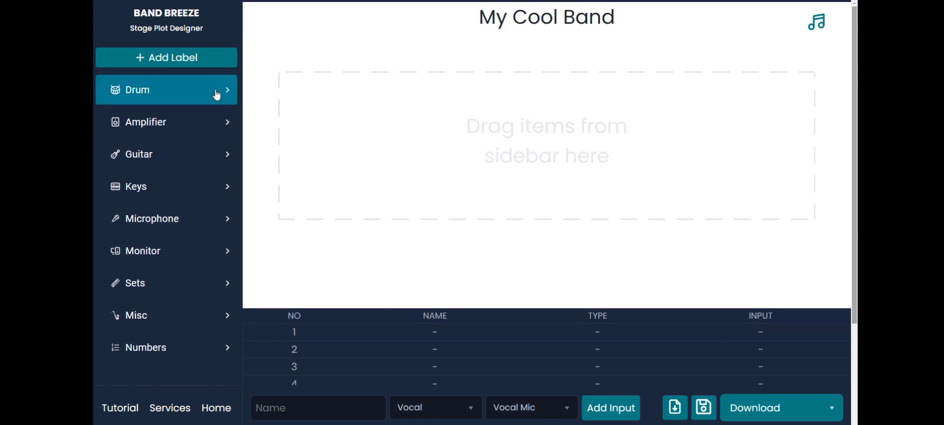
left_click(227, 120)
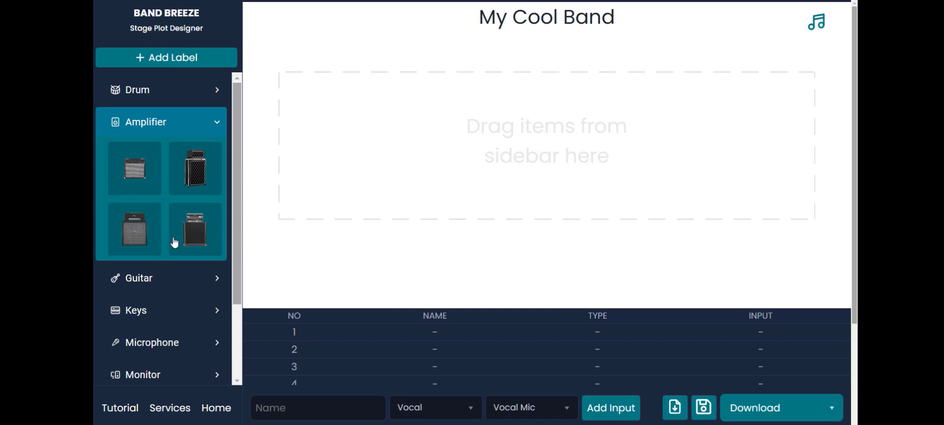
left_click(218, 127)
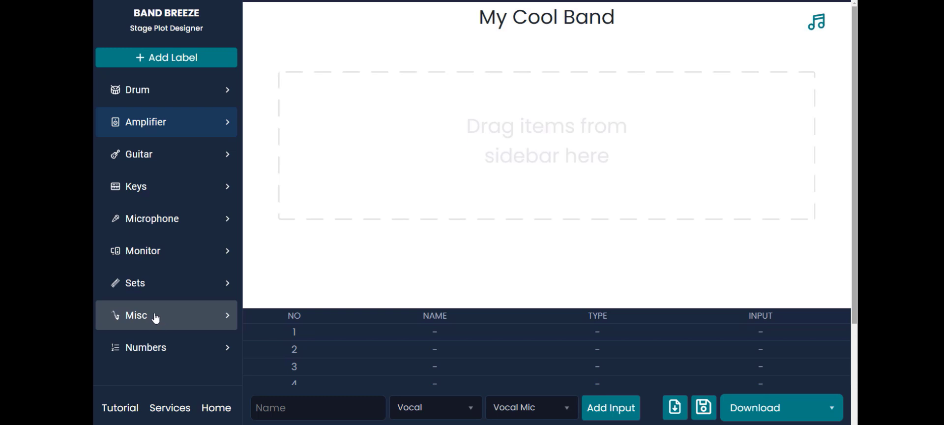
Step: Place the black electric guitar set with mic stand and monitor at the stage's front left, enlarge it and shift it slightly up
left_click(156, 290)
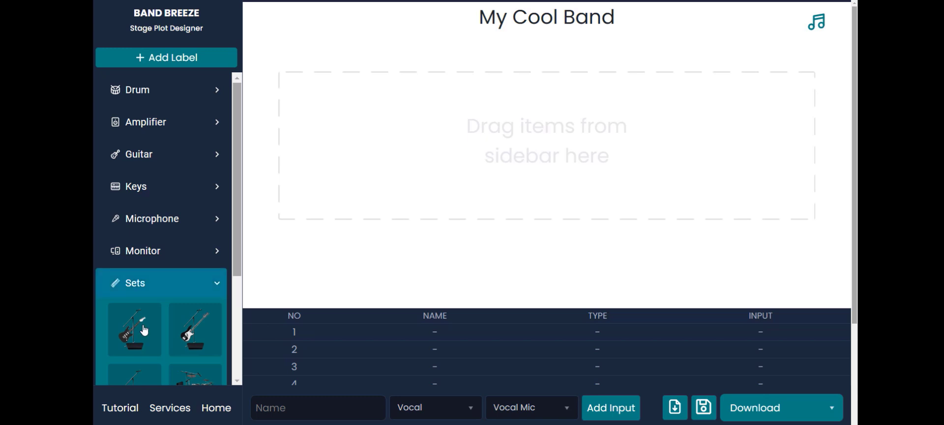
left_click_drag(144, 330, 329, 246)
left_click(328, 246)
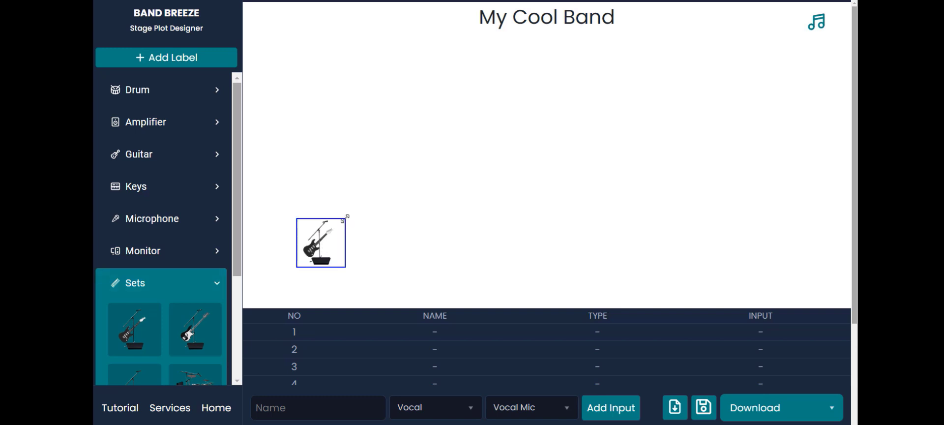
left_click_drag(346, 217, 375, 204)
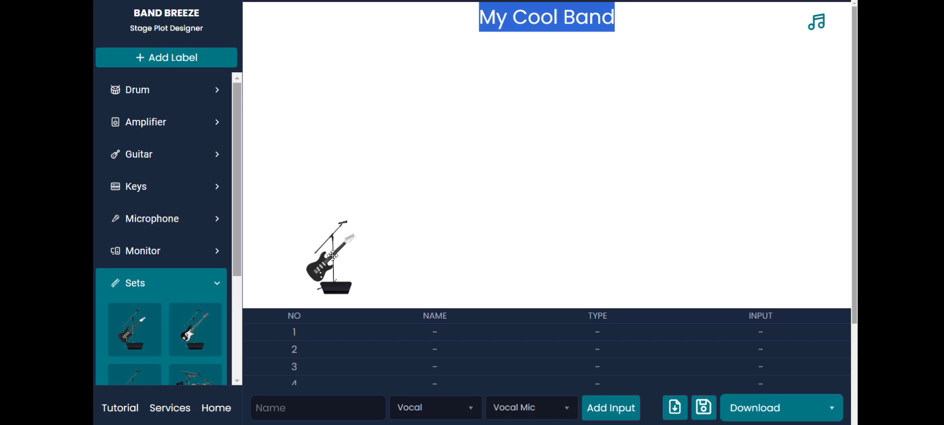
left_click_drag(333, 255, 331, 239)
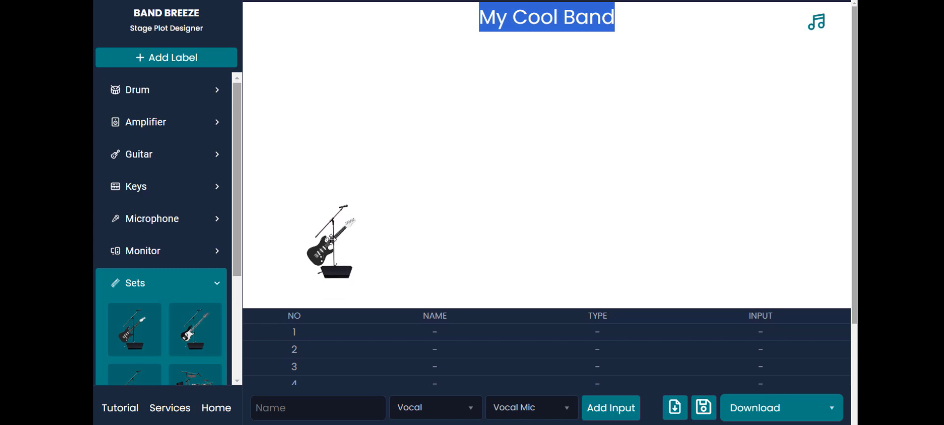
left_click(431, 221)
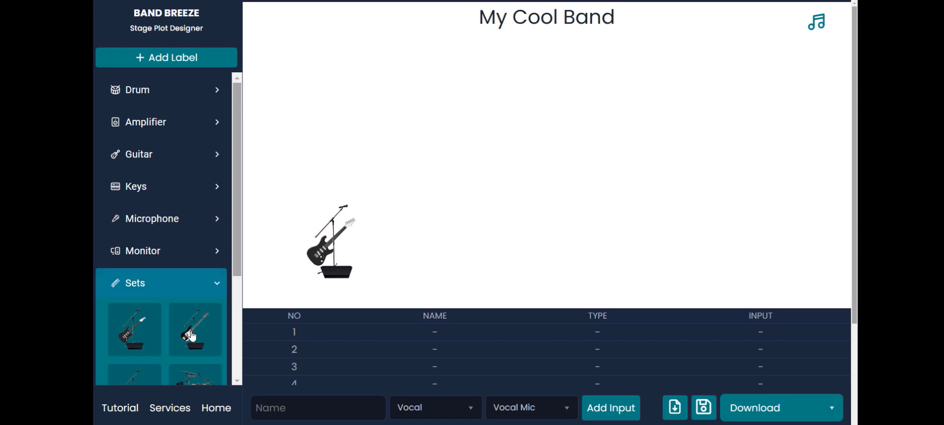
Step: Place the bass guitar set at the stage's front right, slightly enlarged, and the drum kit set at the back centre
left_click_drag(193, 336, 767, 232)
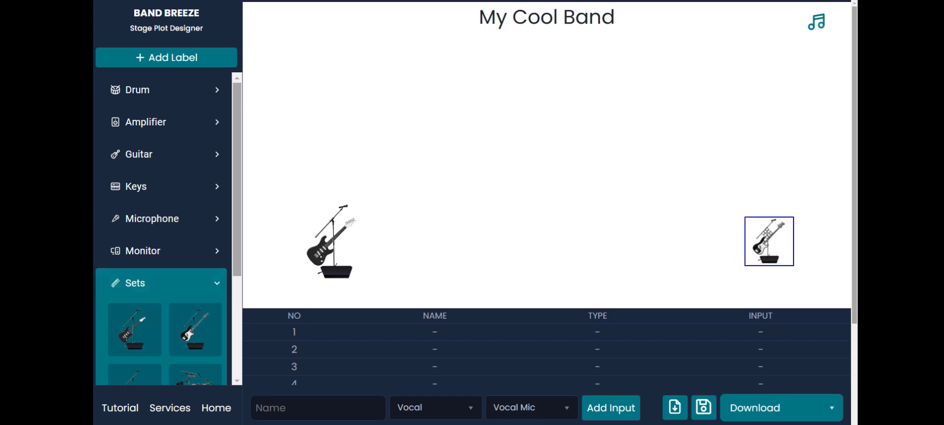
left_click_drag(745, 216, 735, 208)
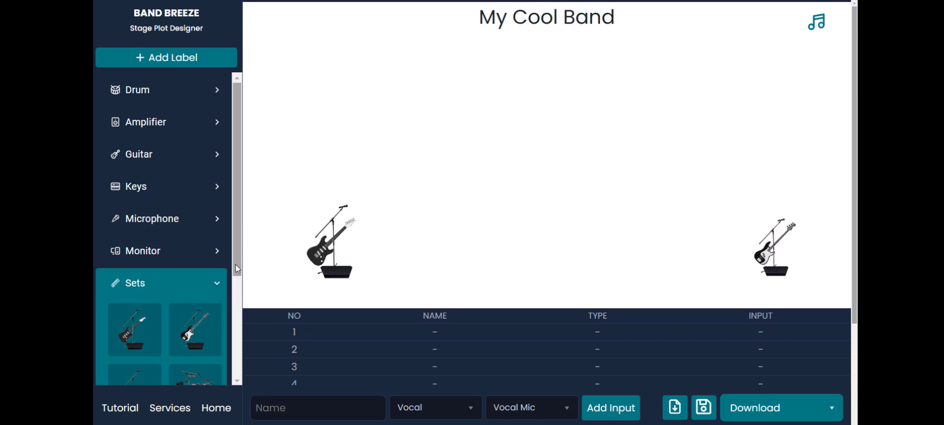
left_click_drag(239, 268, 239, 309)
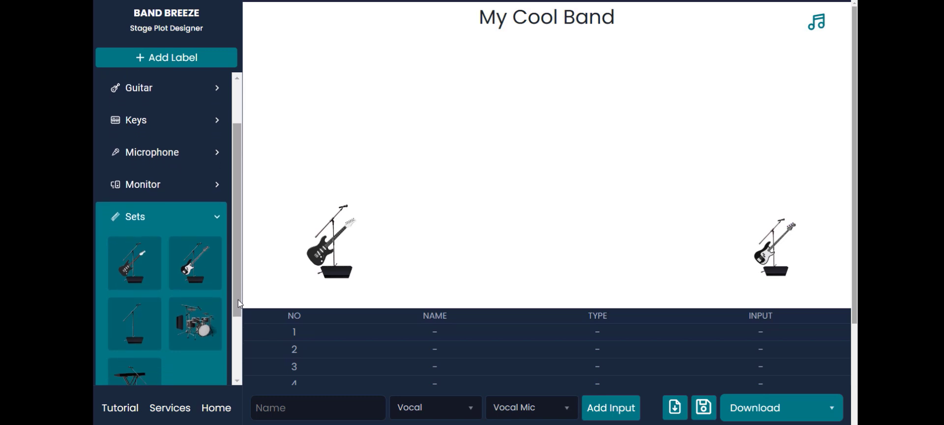
left_click_drag(195, 326, 573, 107)
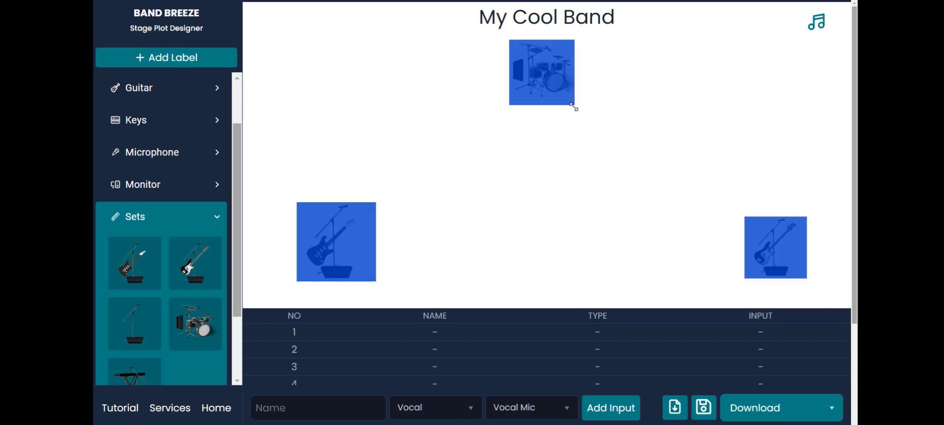
left_click(598, 95)
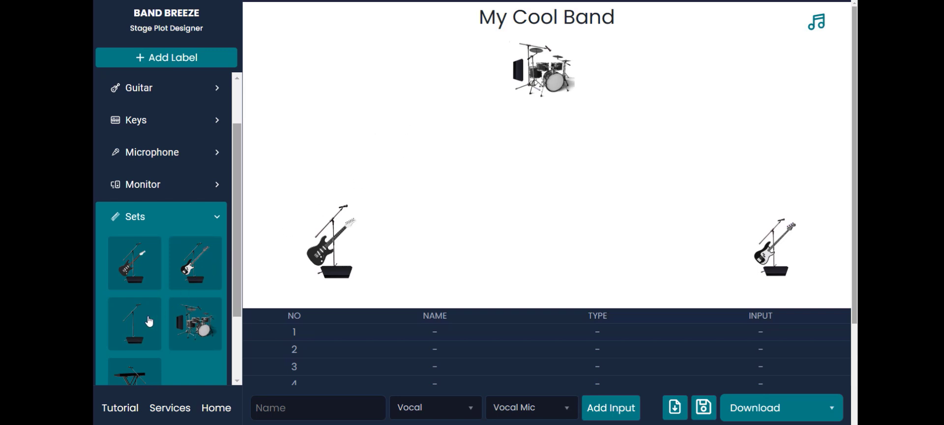
Step: Place the mic stand and monitor set at the stage's front centre and enlarge it slightly
left_click_drag(142, 324, 540, 248)
left_click(540, 234)
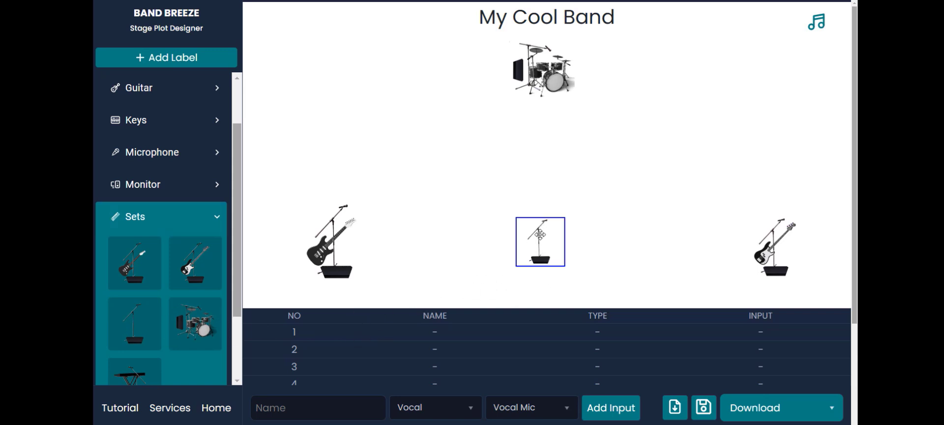
left_click_drag(566, 216, 583, 203)
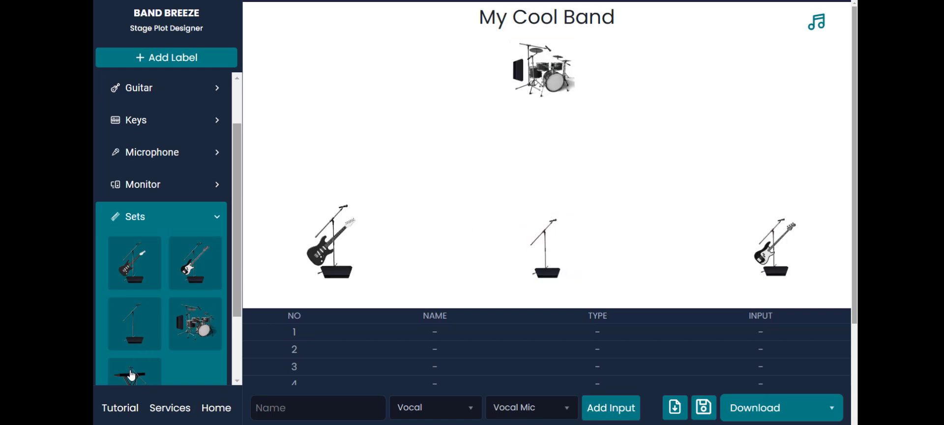
Step: Place the keyboard set on the stage between the guitar and the drums, behind the guitar, and enlarge it slightly
left_click_drag(190, 317, 380, 132)
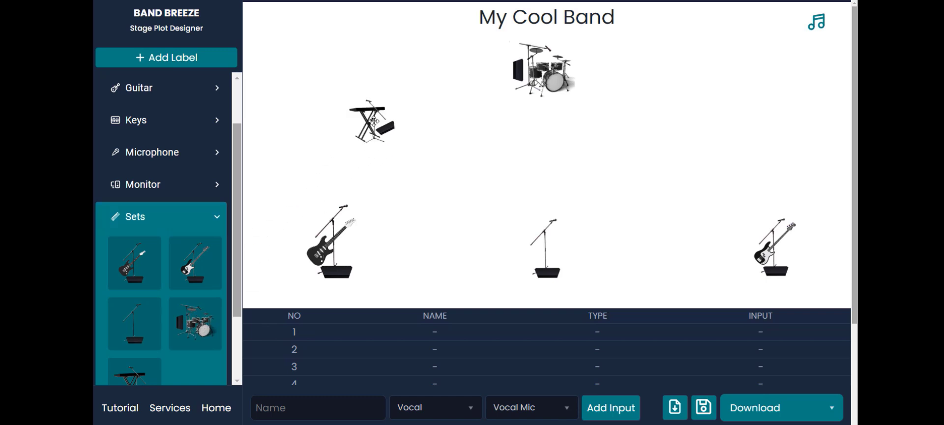
left_click(375, 123)
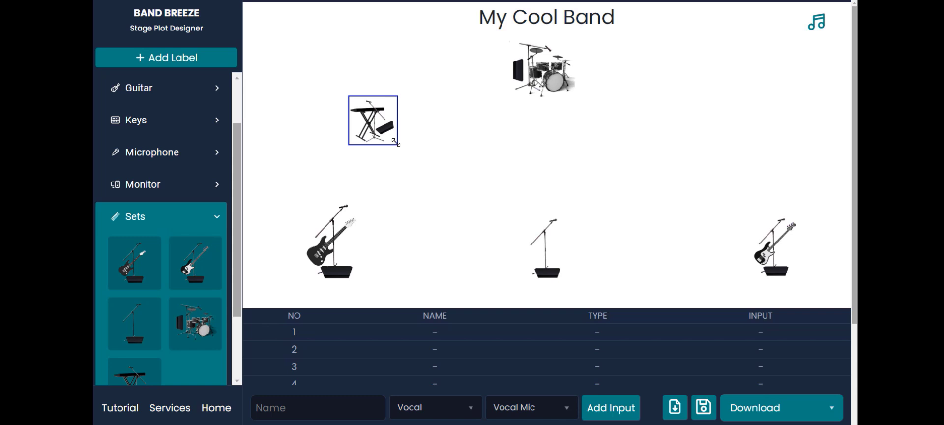
left_click_drag(396, 143, 407, 154)
left_click(431, 138)
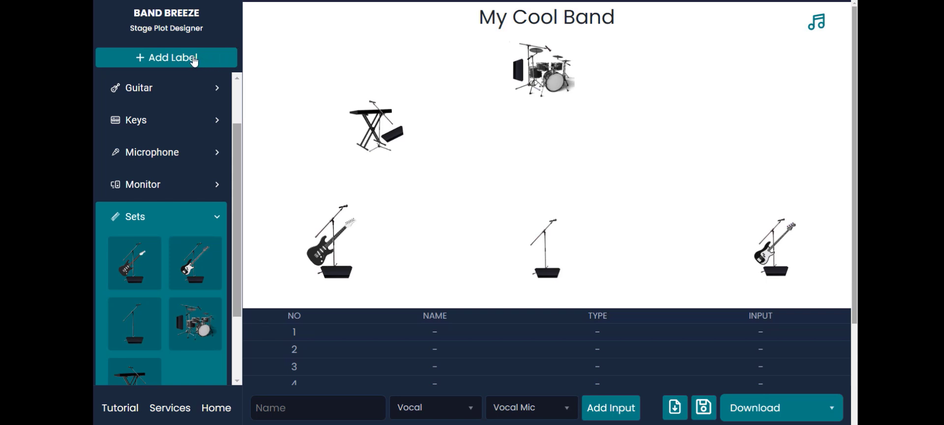
Step: Add a label with the drummer's first name and position it just below the drum kit
left_click_drag(180, 61, 511, 106)
type("Joe")
left_click_drag(483, 102, 515, 111)
Step: Add a label with the guitarist's first name and position it below and slightly left of the electric guitar set
left_click_drag(172, 58, 342, 290)
left_click(342, 289)
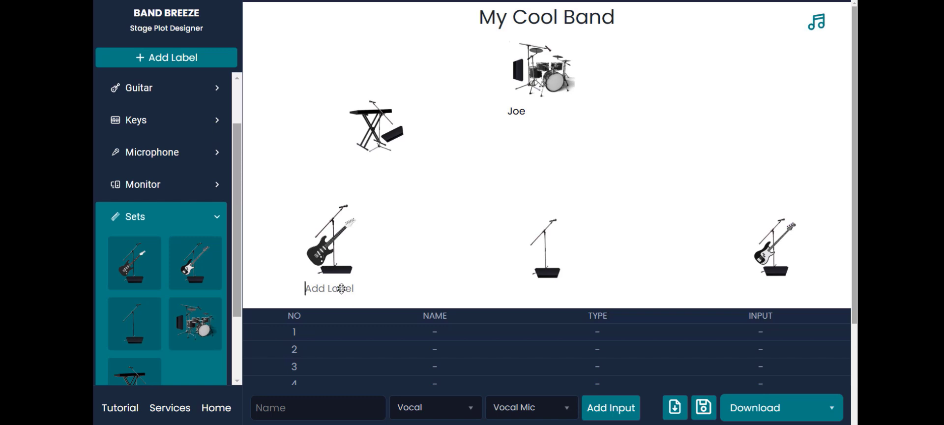
type("Jerry")
left_click_drag(320, 288, 289, 290)
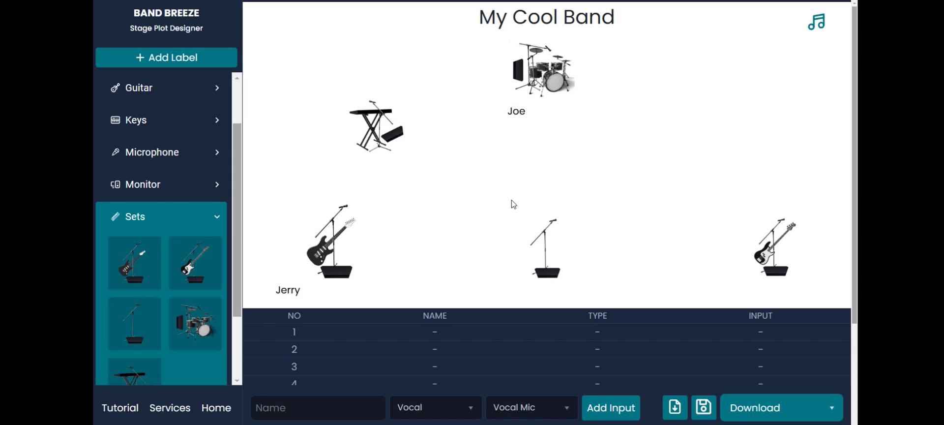
Step: Place number marker 1 beside the drum kit, 2 beside the electric guitar set and 3 beside the keyboard set
left_click(217, 219)
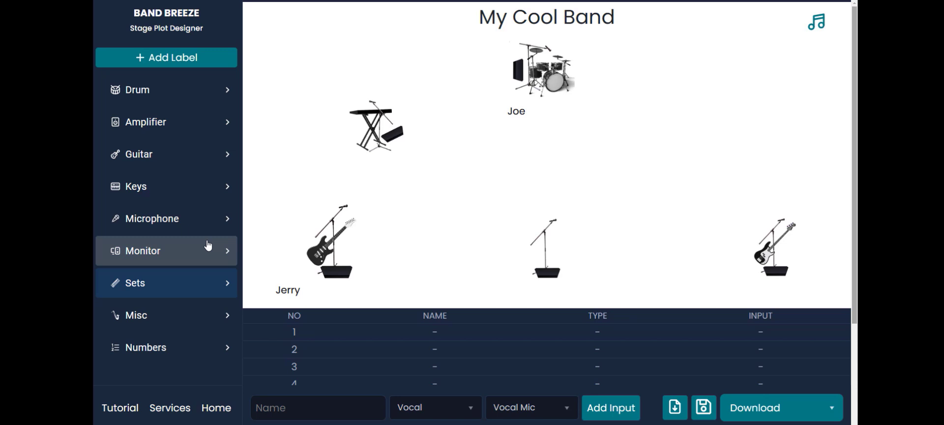
left_click(178, 345)
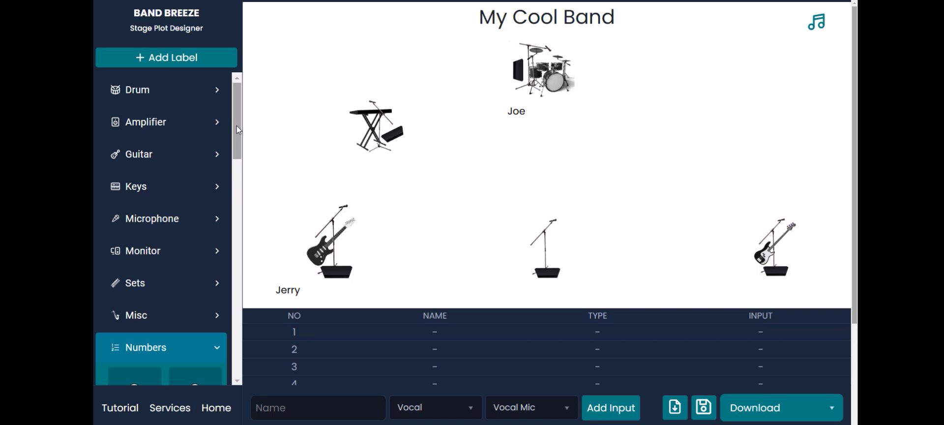
left_click_drag(236, 126, 235, 169)
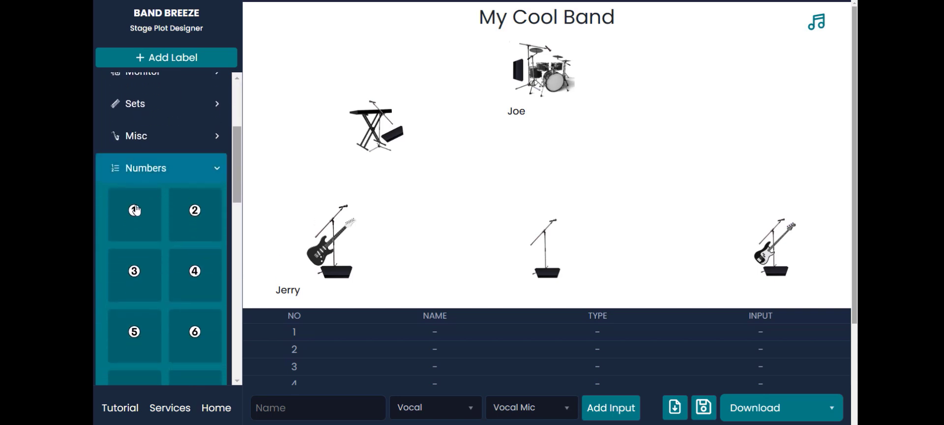
left_click_drag(135, 209, 490, 84)
left_click_drag(490, 85, 489, 86)
left_click_drag(195, 210, 282, 248)
left_click_drag(134, 269, 339, 152)
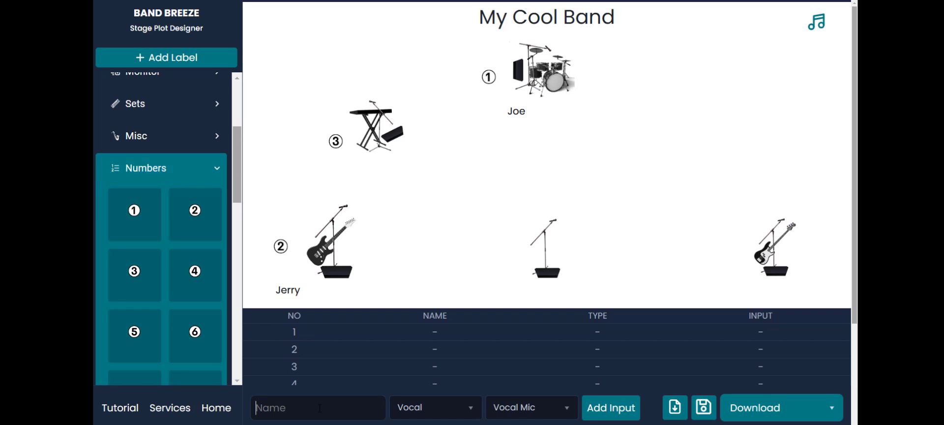
Step: Add an input list entry with the drummer's first name, type Vocal and input Vocal Mic
type("Joe")
left_click(465, 416)
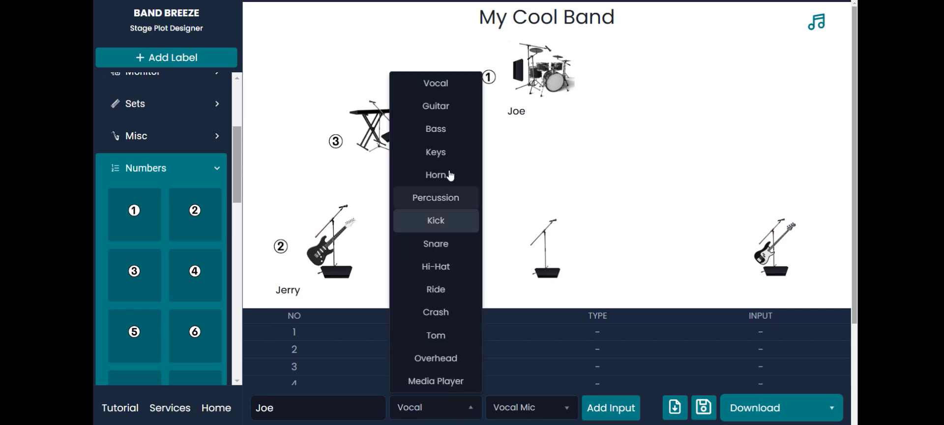
left_click(453, 414)
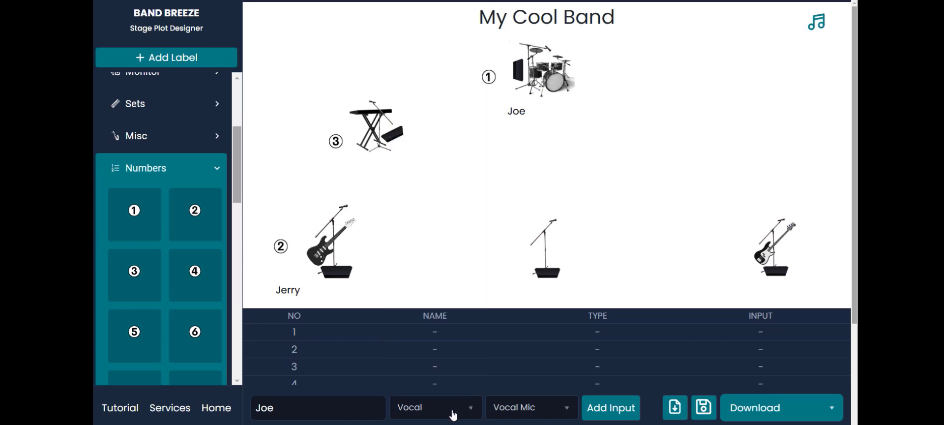
left_click(540, 412)
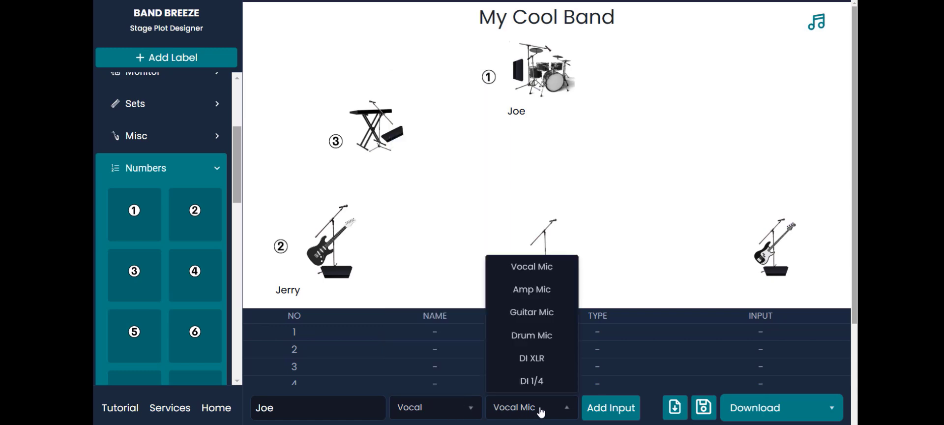
left_click(541, 411)
left_click(604, 410)
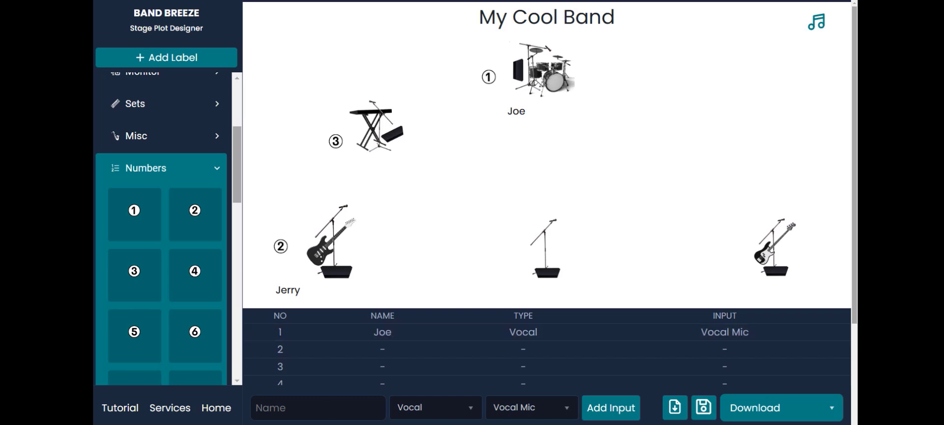
Step: Add an input list entry with the guitarist's first name, type Vocal and input Vocal Mic
type("Jee")
key("BackSpace")
type("rry")
left_click(605, 415)
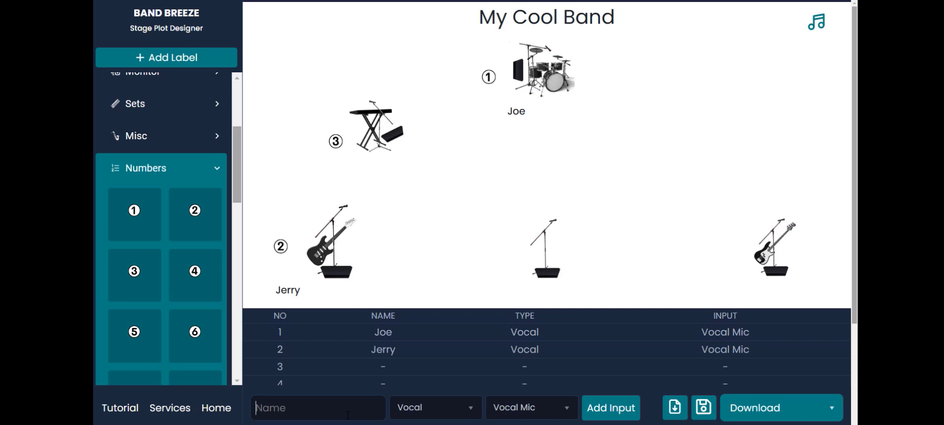
Step: Add a second input list entry with the guitarist's first name, type Guitar and input Guitar Mic
type("Jerry")
left_click(471, 416)
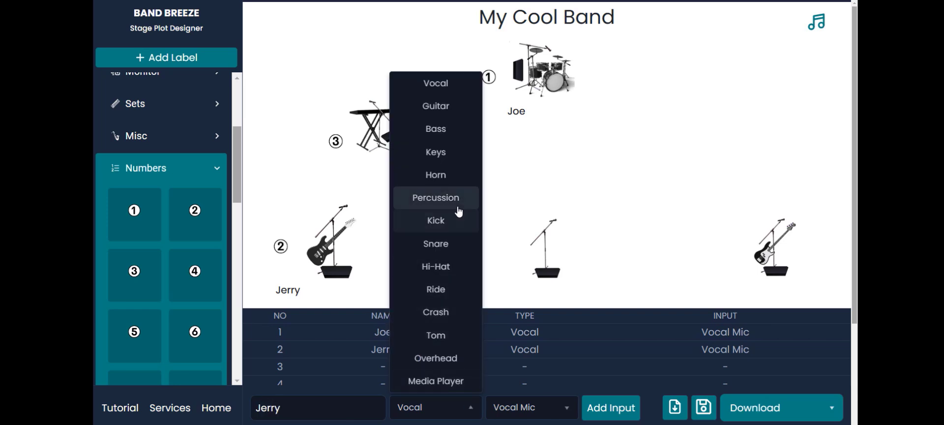
left_click(449, 109)
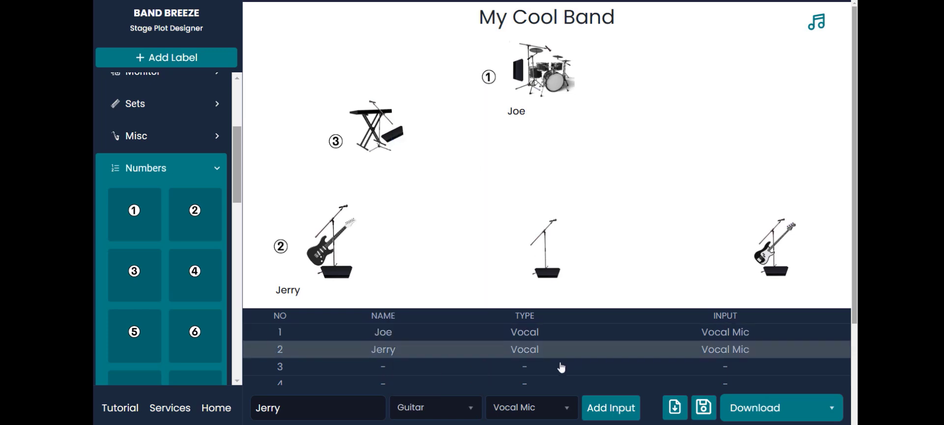
left_click(553, 412)
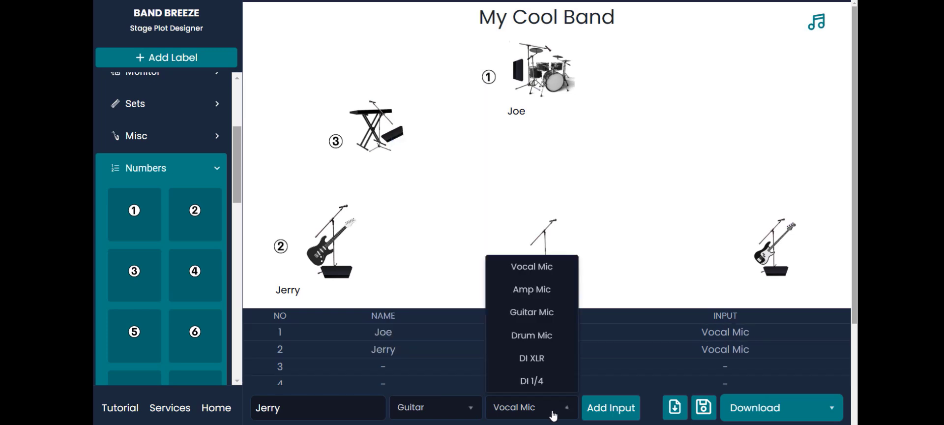
left_click(553, 314)
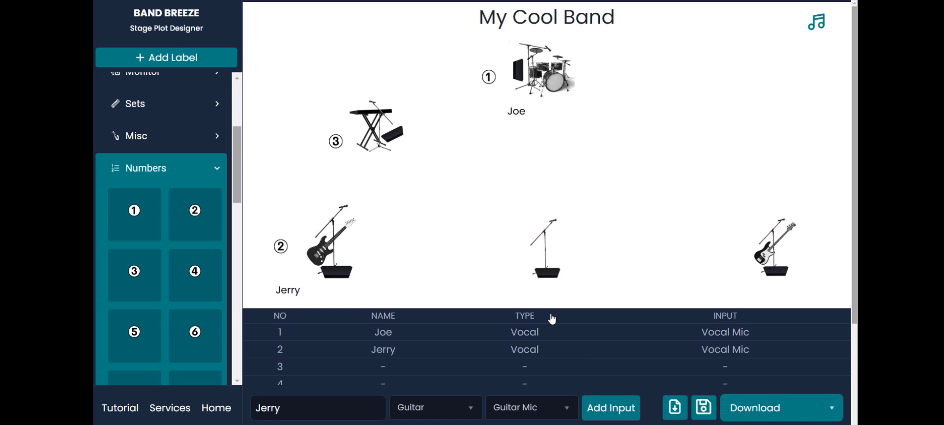
left_click(559, 418)
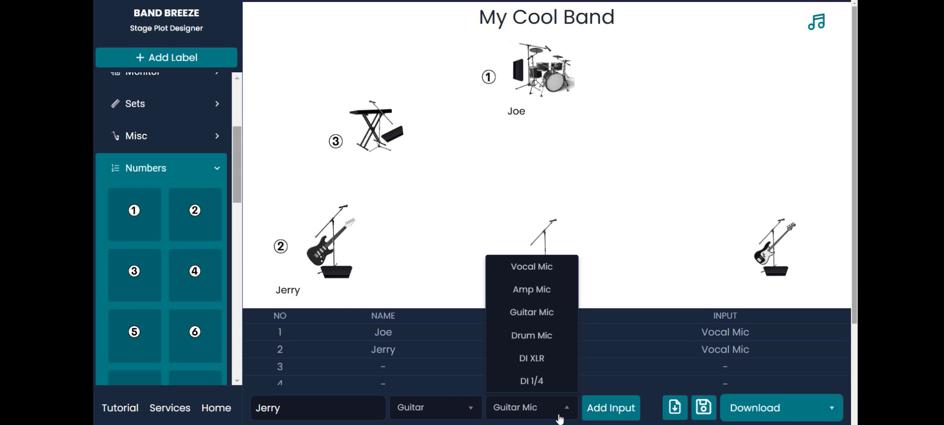
left_click(550, 319)
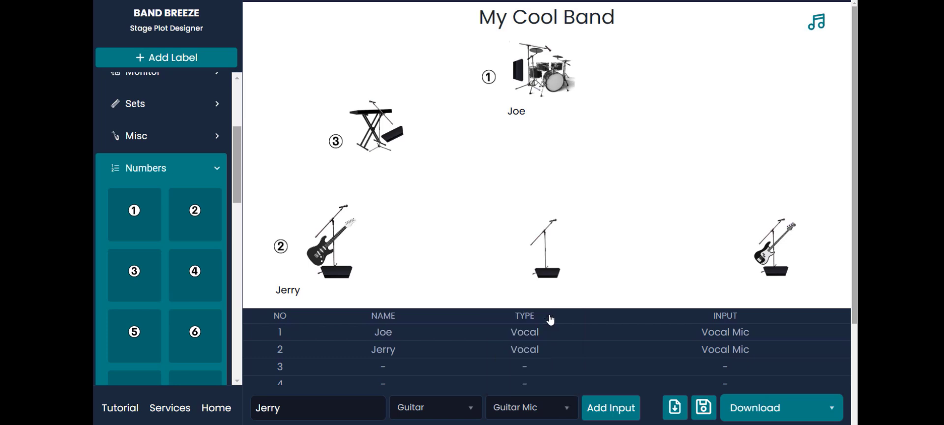
left_click(607, 413)
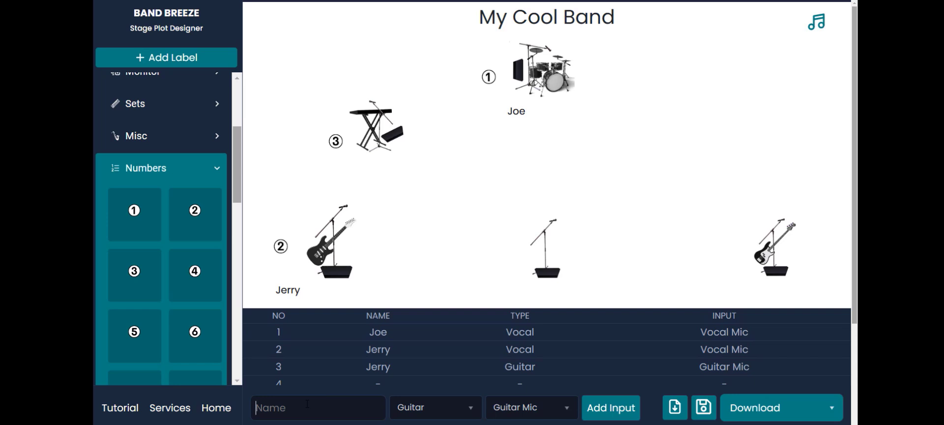
Step: Add an input list entry with another band member's first name, type Vocal and input Vocal Mic
type("William")
left_click(453, 413)
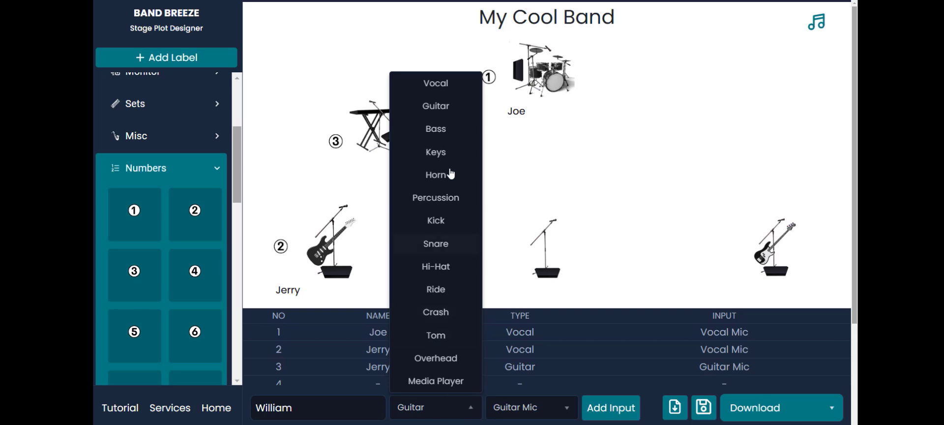
left_click(435, 83)
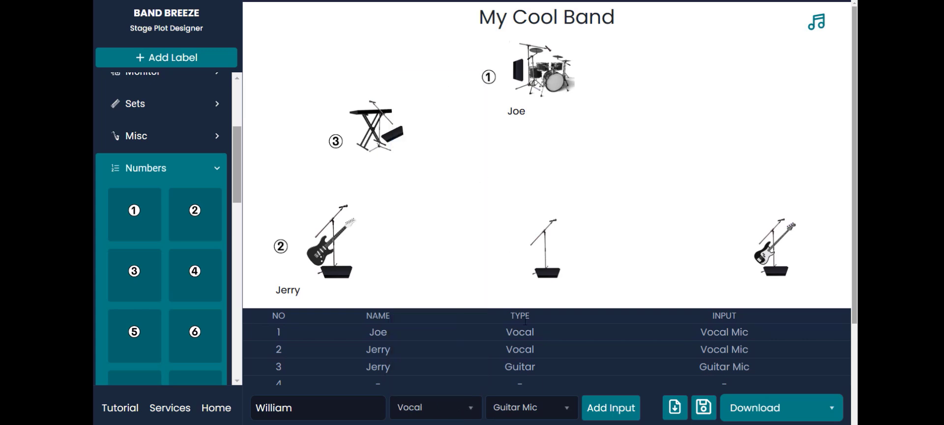
left_click(544, 408)
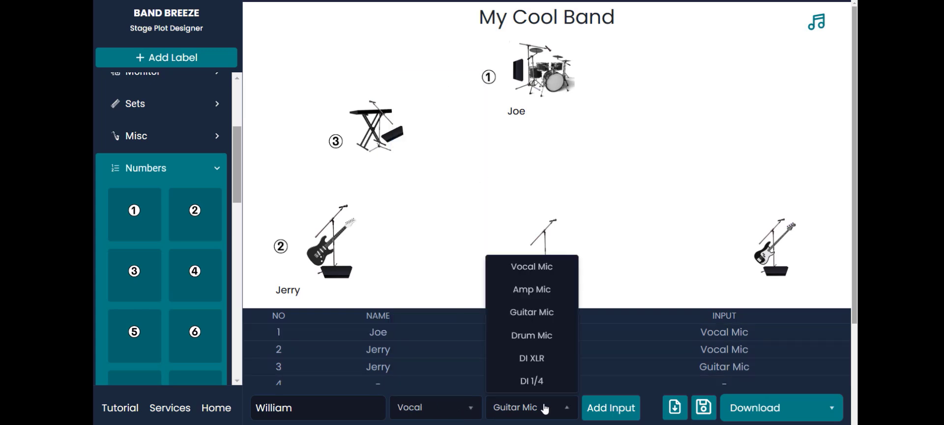
left_click(540, 267)
left_click(609, 418)
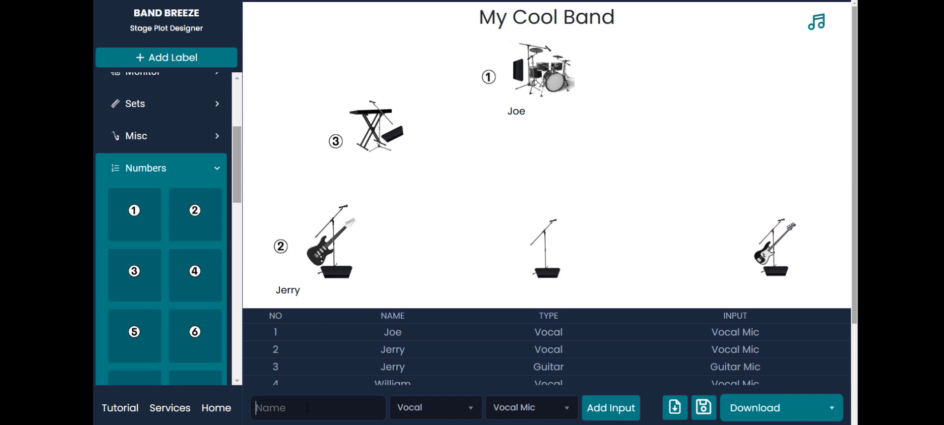
Step: Add an input list entry with the bassist's first name, type Bass and input DI 1/4
type("Derek")
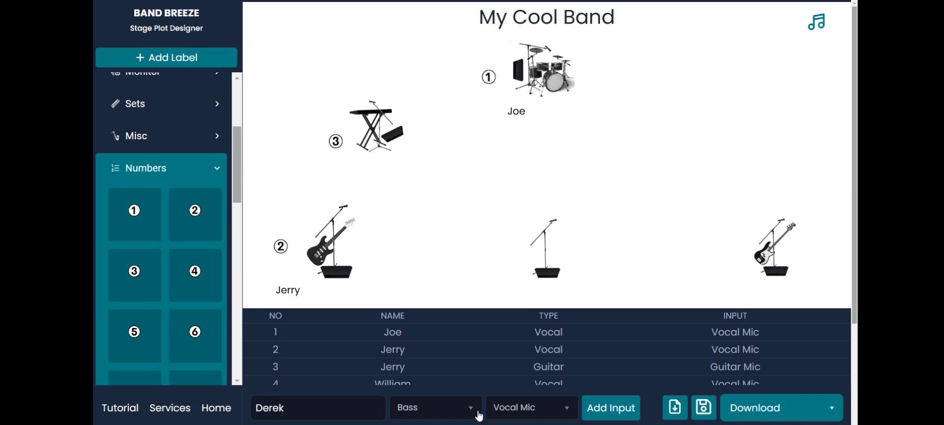
left_click(478, 412)
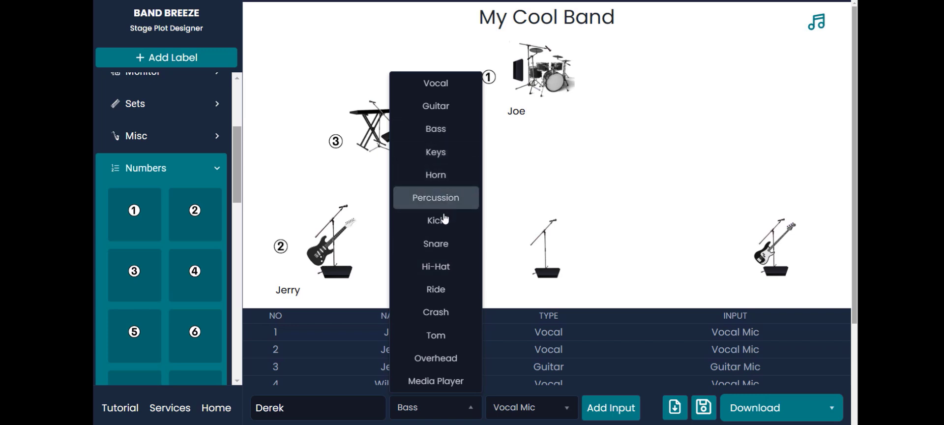
left_click(567, 409)
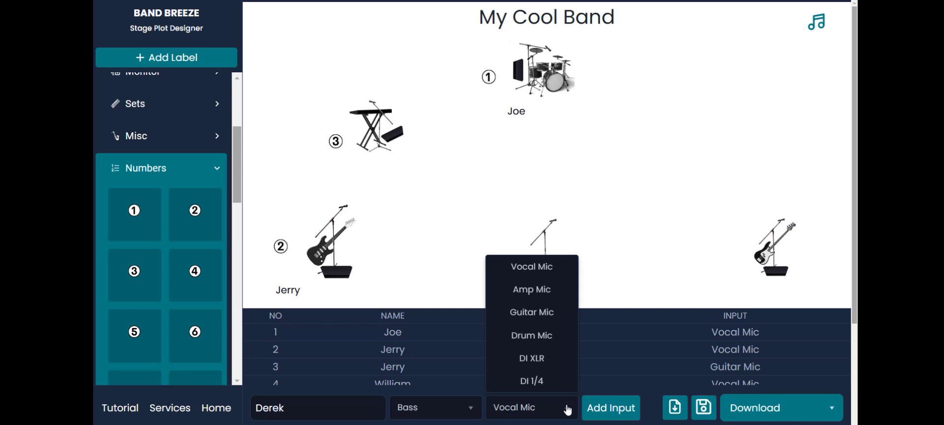
left_click(534, 383)
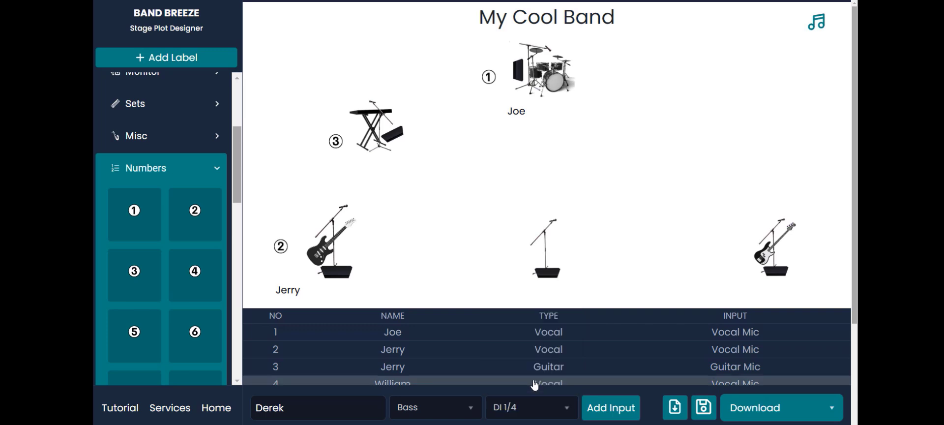
left_click(608, 411)
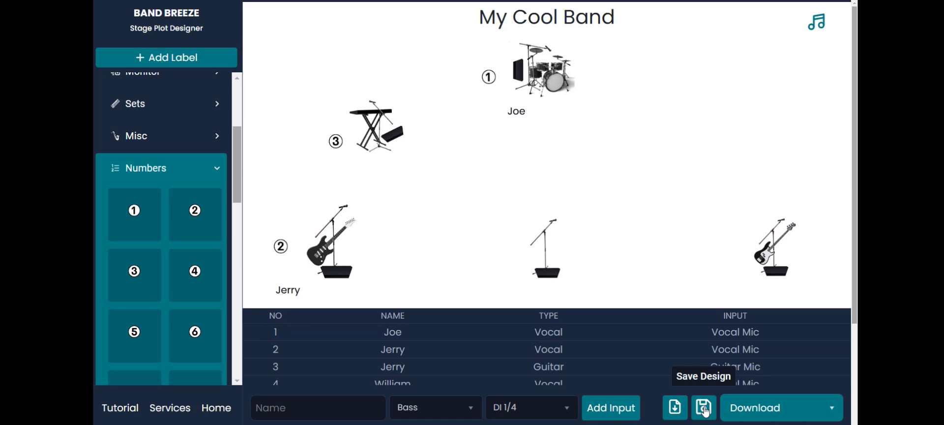
Step: Download the stage plot as a PDF with the file name My-Cool-Band-Plot-2025
left_click(754, 411)
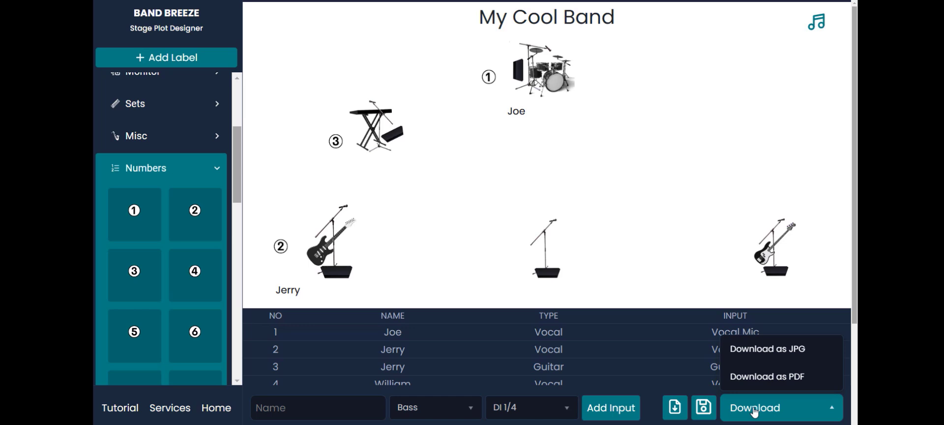
left_click(768, 377)
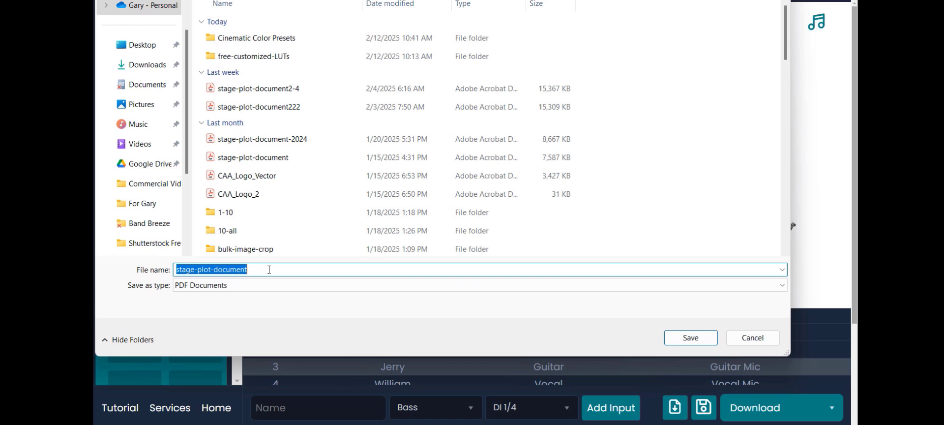
left_click(269, 269)
key("BackSpace")
key("BackSpace")
key("BackSpace")
key("BackSpace")
key("BackSpace")
key("BackSpace")
key("BackSpace")
key("BackSpace")
key("BackSpace")
key("BackSpace")
key("BackSpace")
key("BackSpace")
key("BackSpace")
key("BackSpace")
key("BackSpace")
key("BackSpace")
key("BackSpace")
key("BackSpace")
key("BackSpace")
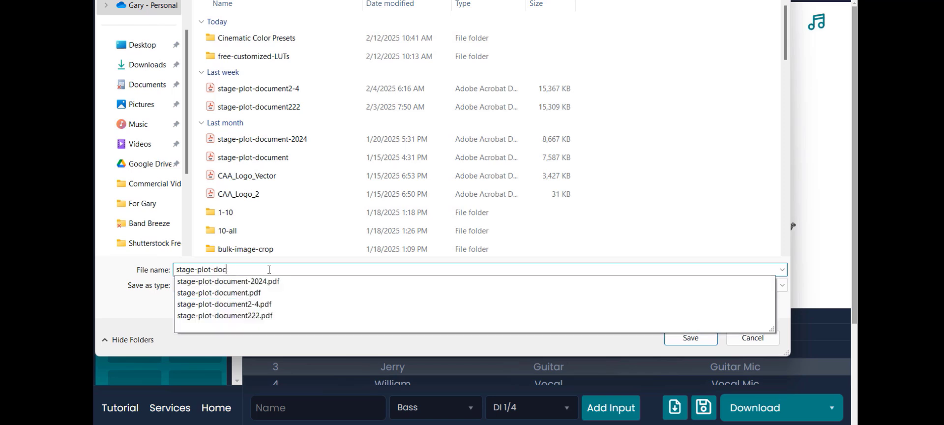
type("M")
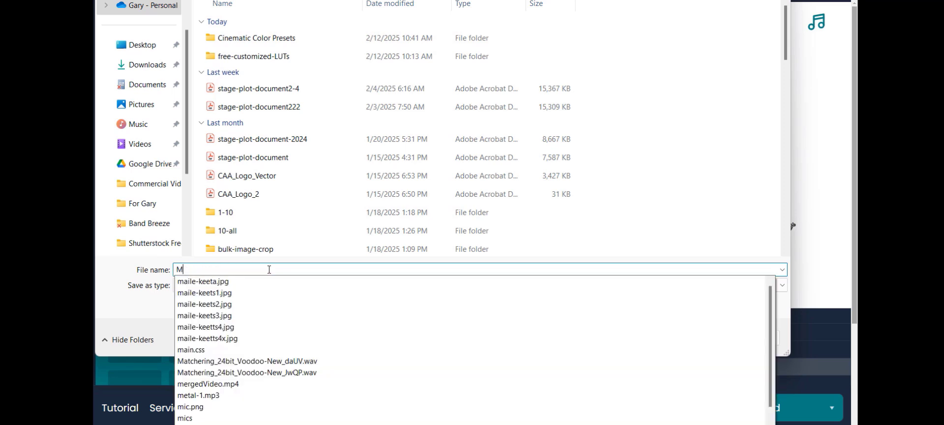
type("y-Cool")
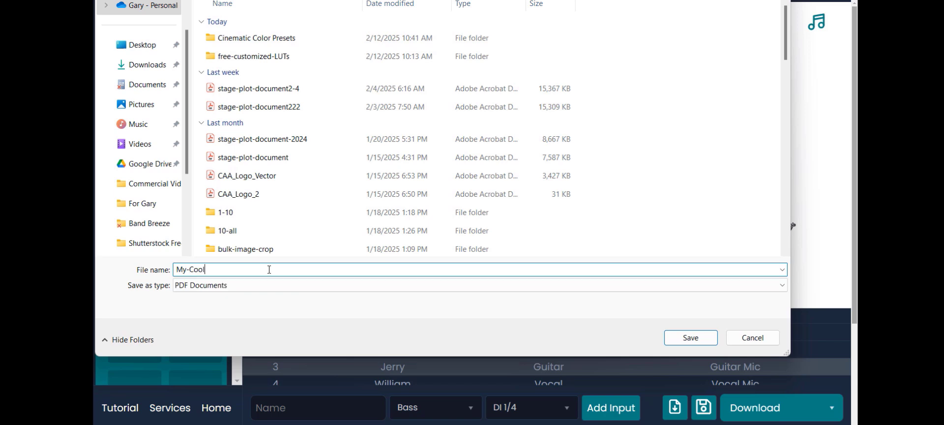
type("-Band-Plot-2025")
left_click(690, 337)
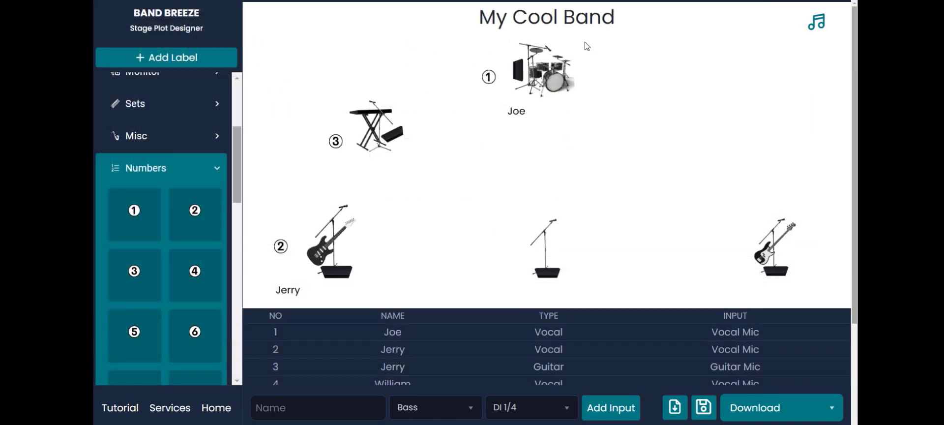